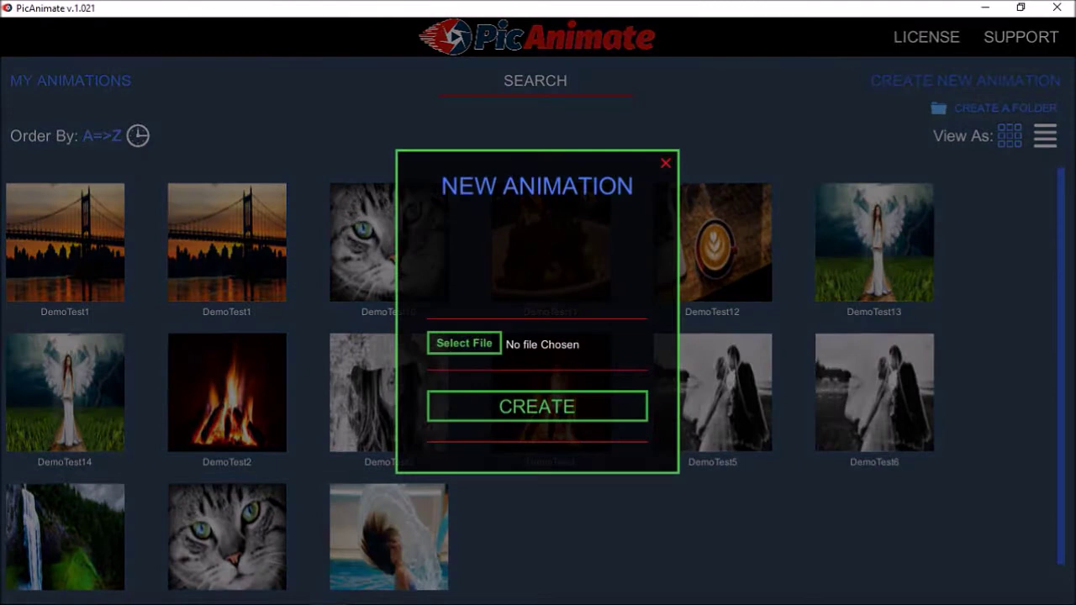
Create an animation named PADemo from the Cat Close Up image and open it in the editor.
{"action": "type", "text": "PADemo"}
{"action": "left_click", "coordinate": [464, 343]}
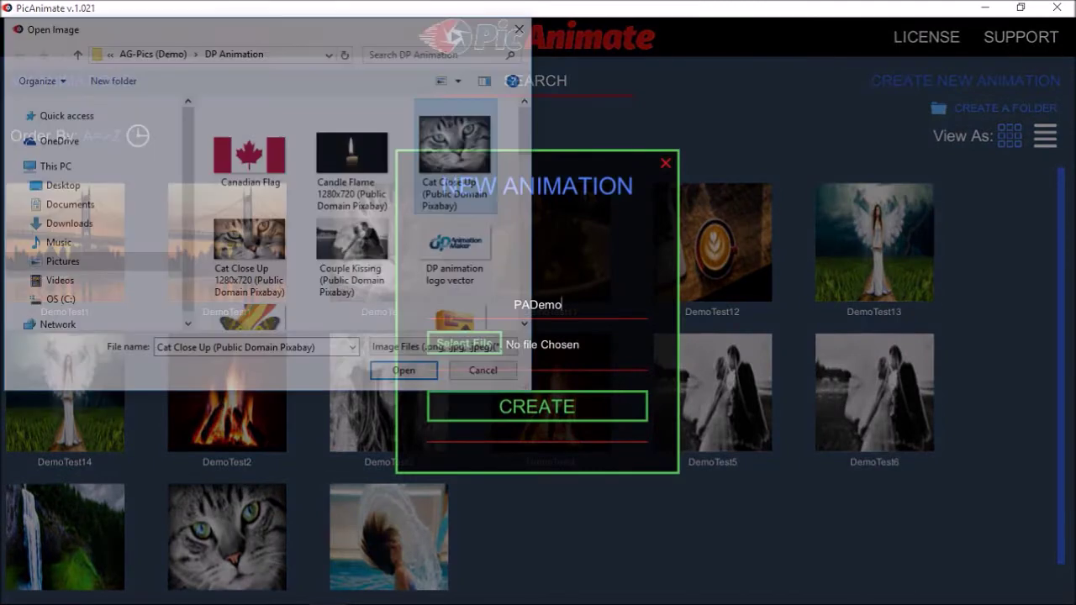
{"action": "key", "text": "Return"}
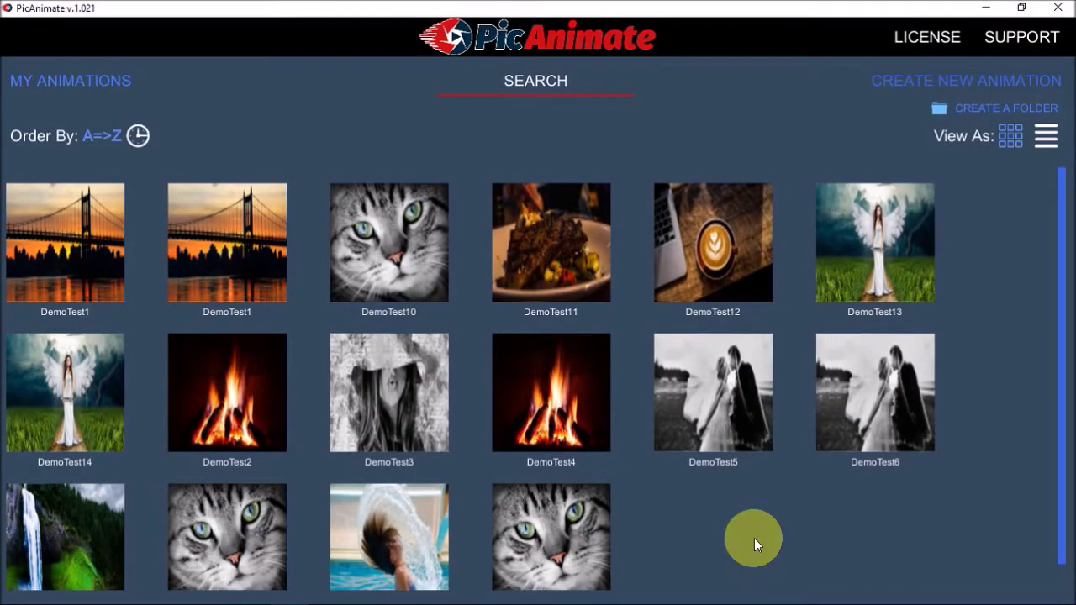
{"action": "left_click", "coordinate": [565, 541]}
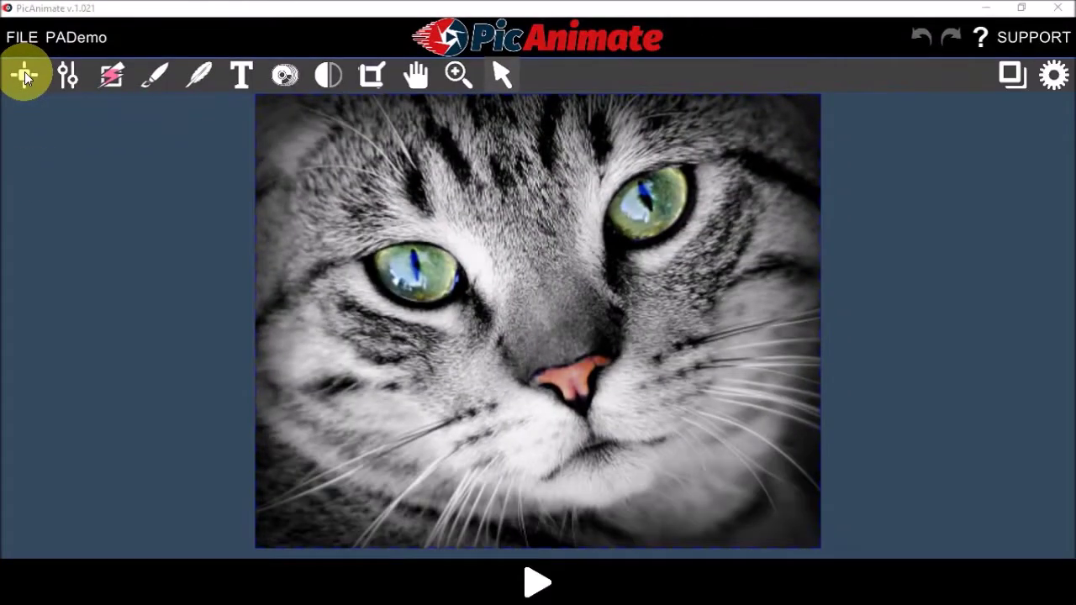
Place a motion point pair on one of the cat's cheeks and preview the movement.
{"action": "left_click", "coordinate": [52, 152]}
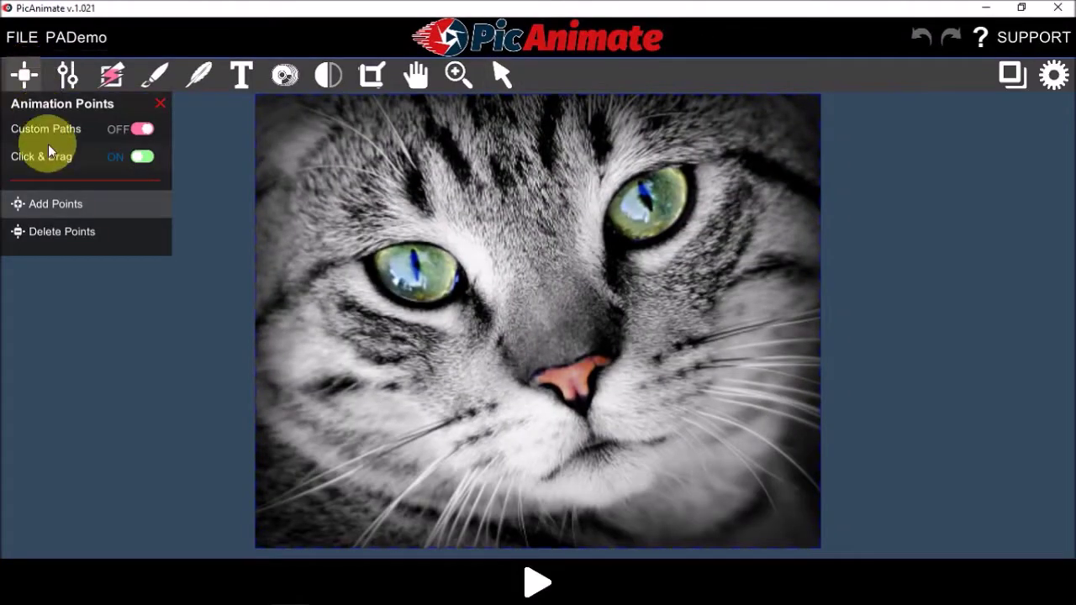
{"action": "left_click", "coordinate": [54, 204]}
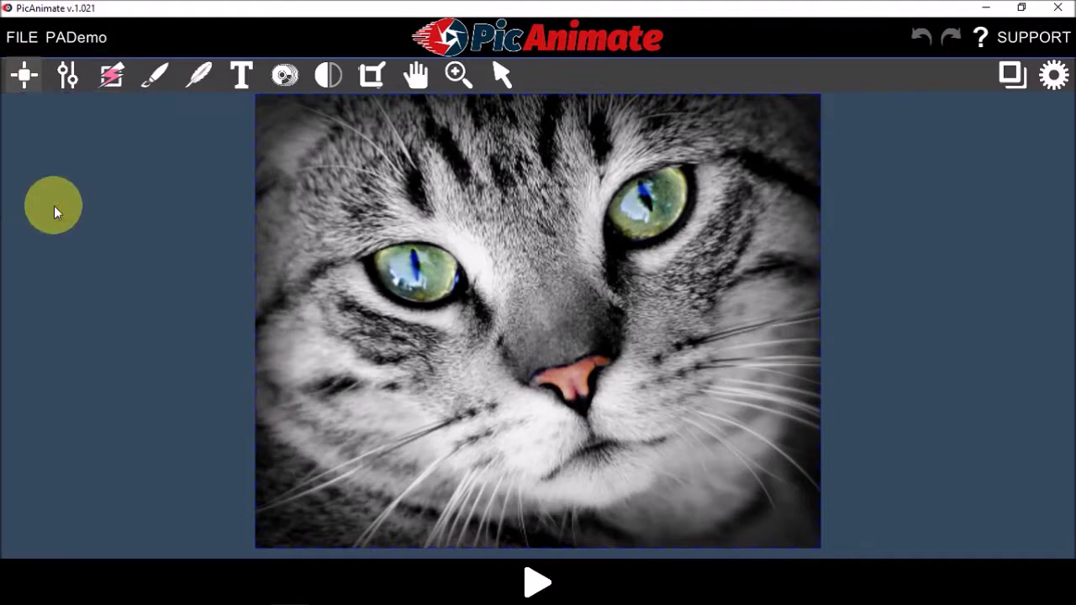
{"action": "left_click", "coordinate": [444, 380]}
{"action": "left_click", "coordinate": [393, 372]}
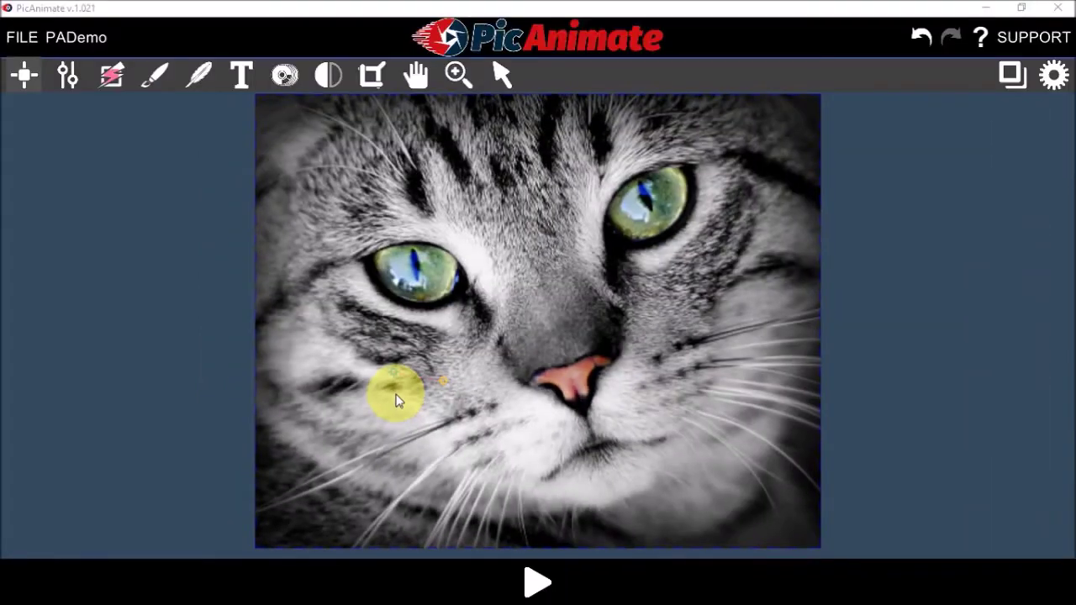
{"action": "left_click", "coordinate": [532, 586]}
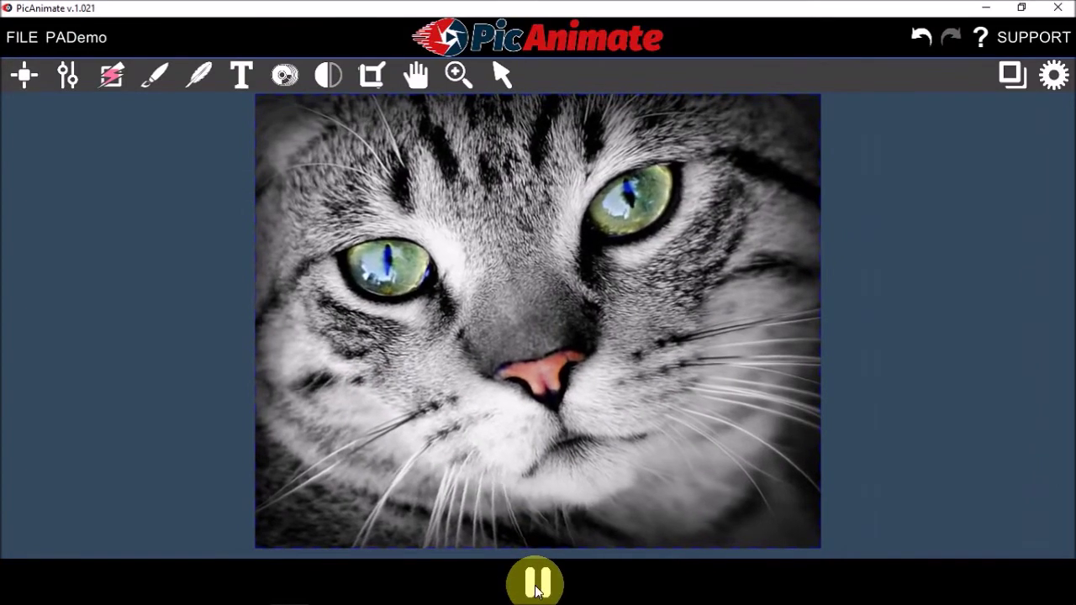
{"action": "left_click", "coordinate": [537, 584]}
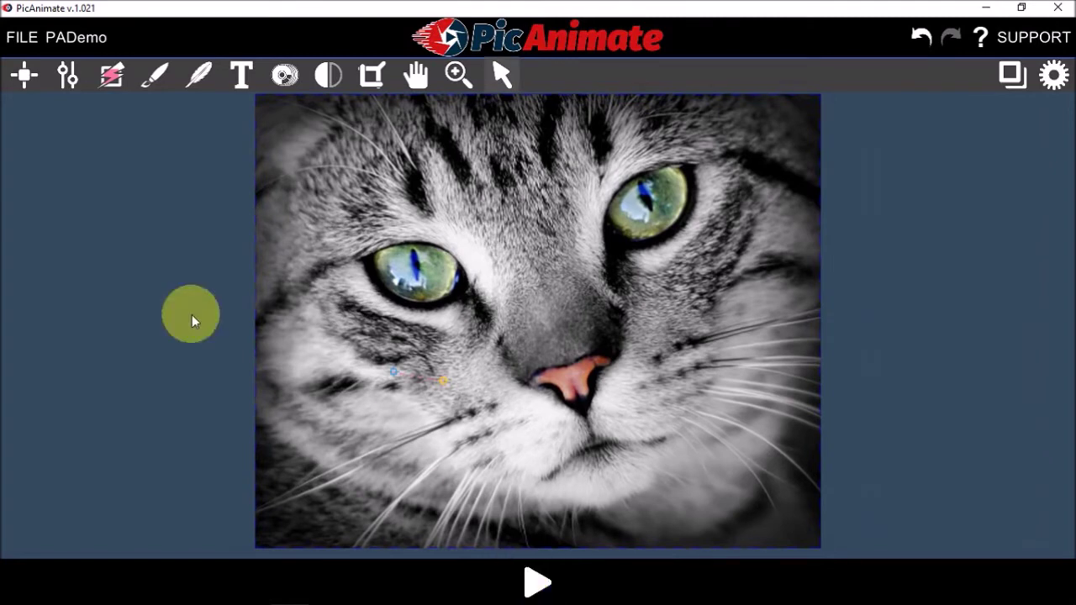
Add motion points on the other cheek and preview the animation again.
{"action": "left_click", "coordinate": [24, 76]}
{"action": "left_click", "coordinate": [51, 205]}
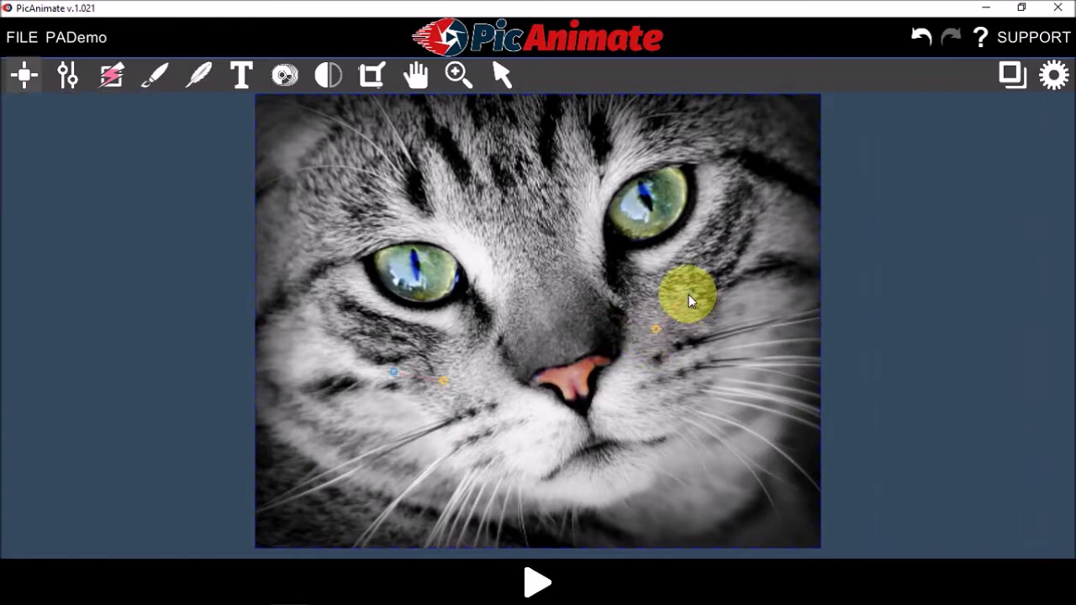
{"action": "left_click", "coordinate": [540, 582]}
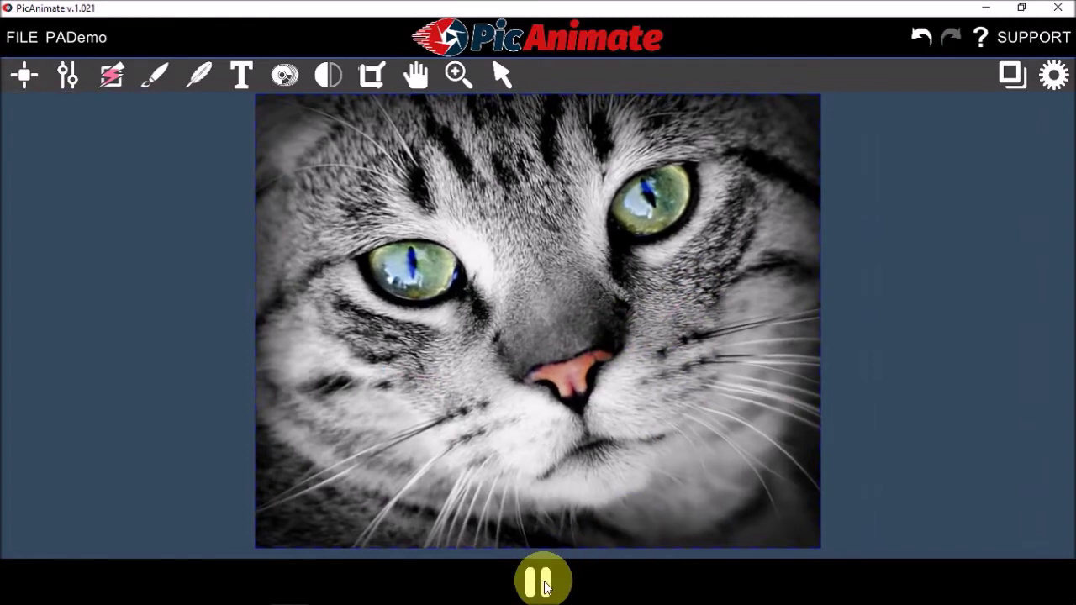
{"action": "left_click", "coordinate": [542, 582]}
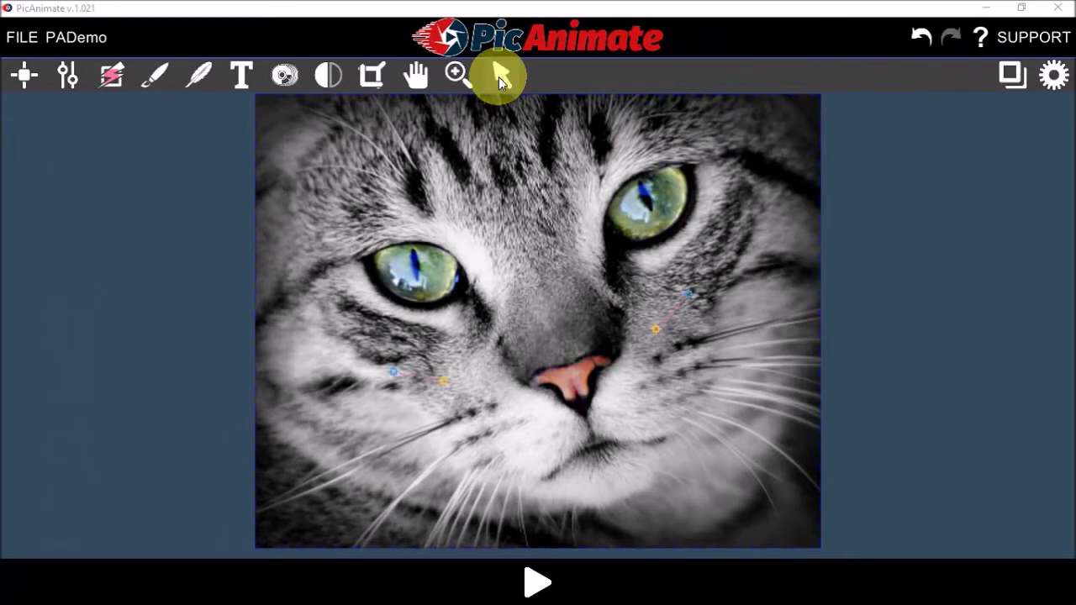
Shorten the cheek motion points with Direct Select and preview the result.
{"action": "left_click", "coordinate": [498, 76]}
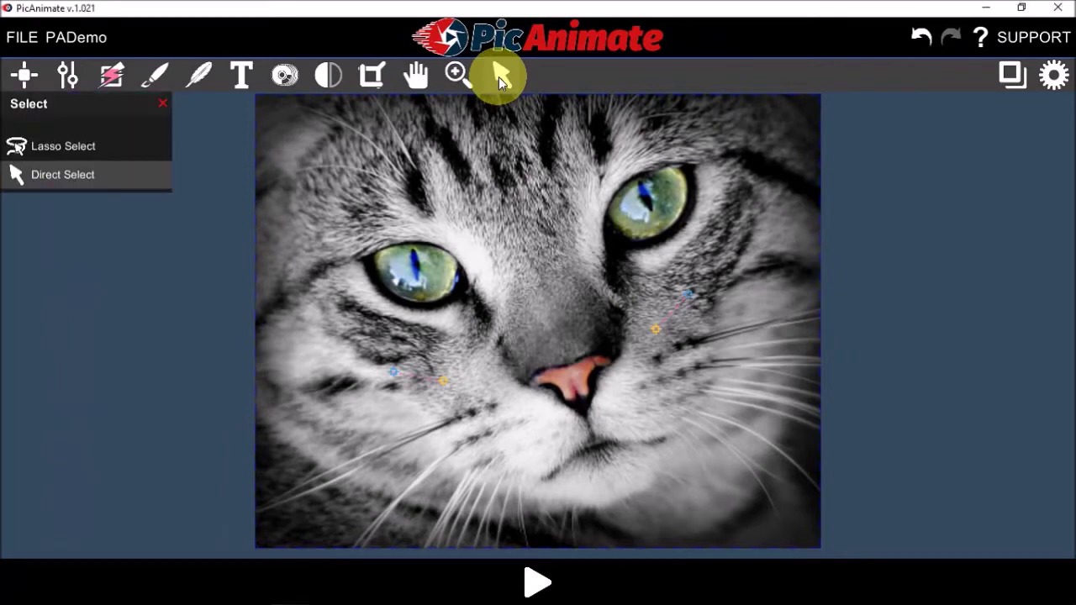
{"action": "left_click", "coordinate": [74, 176]}
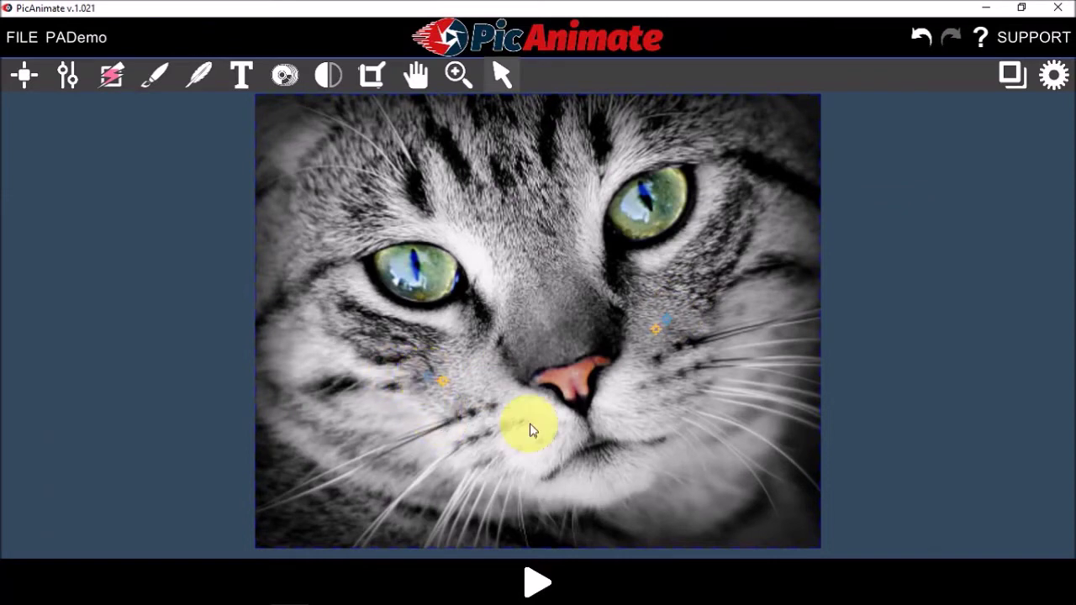
{"action": "left_click", "coordinate": [538, 582]}
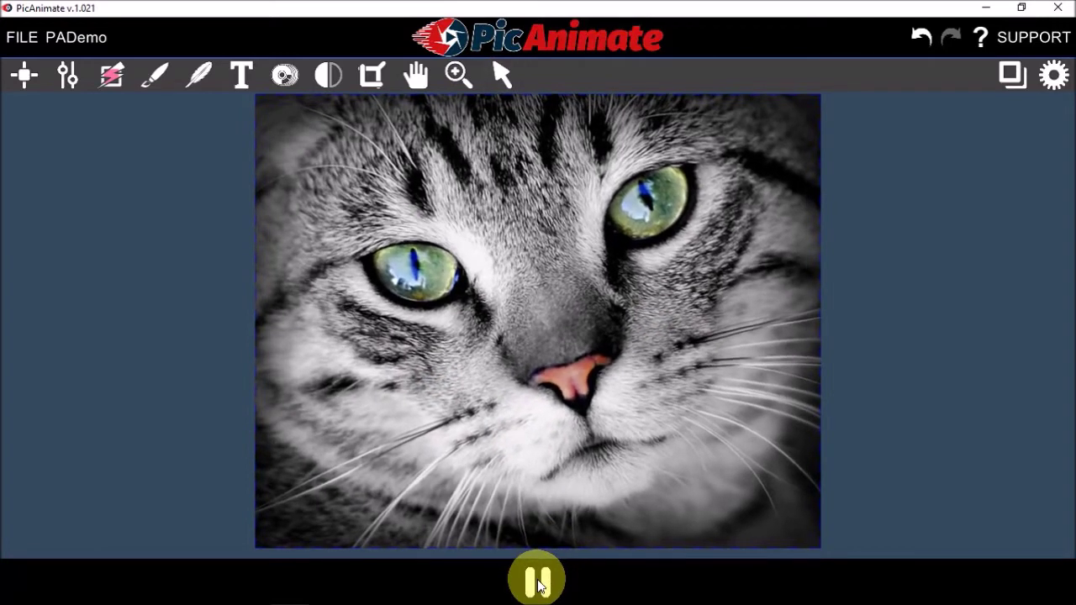
{"action": "left_click", "coordinate": [539, 583]}
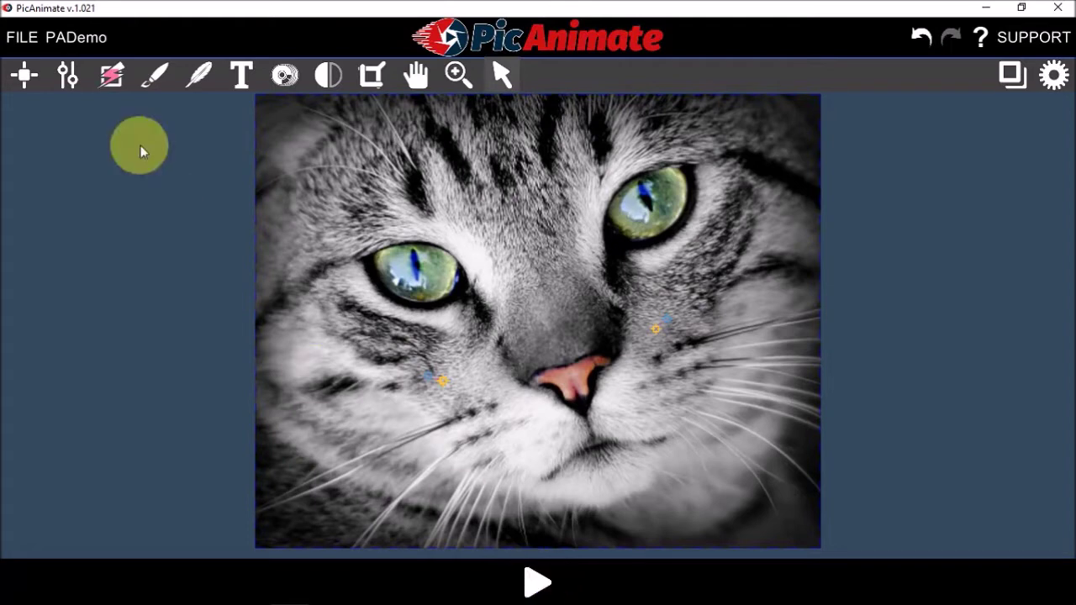
Drag a new motion point pair on the cat's chin and preview all three motions.
{"action": "left_click", "coordinate": [24, 74]}
{"action": "left_click_drag", "start_coordinate": [547, 456], "coordinate": [612, 486]}
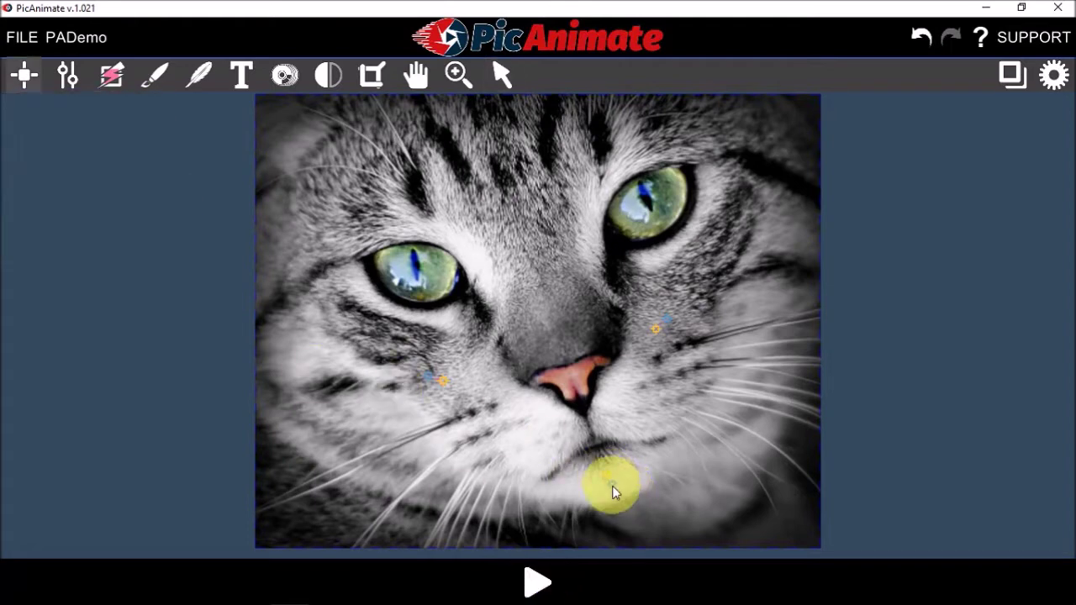
{"action": "left_click", "coordinate": [542, 587]}
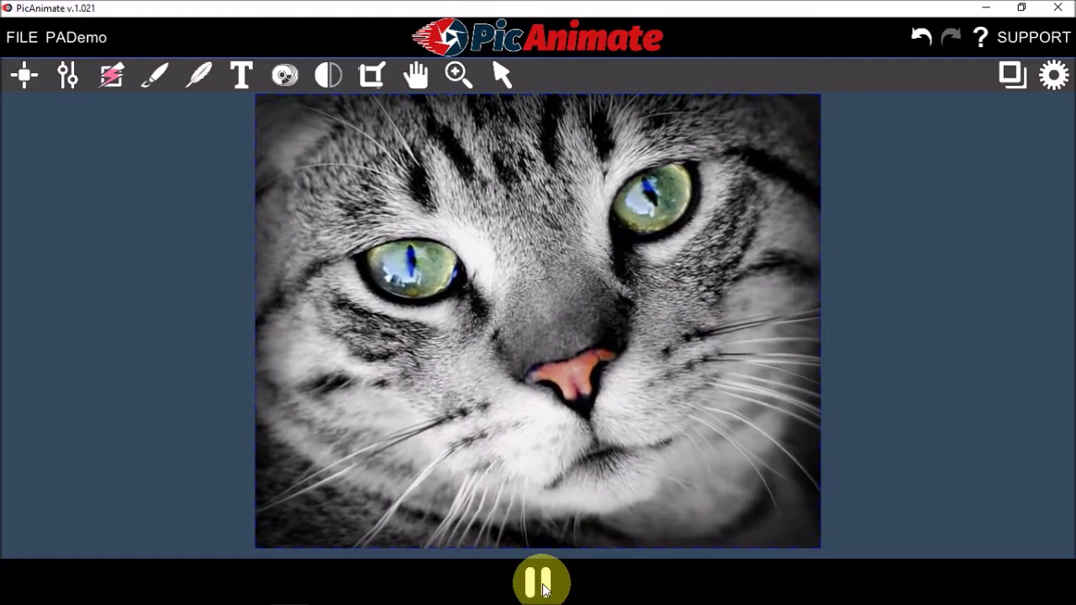
{"action": "left_click", "coordinate": [542, 586]}
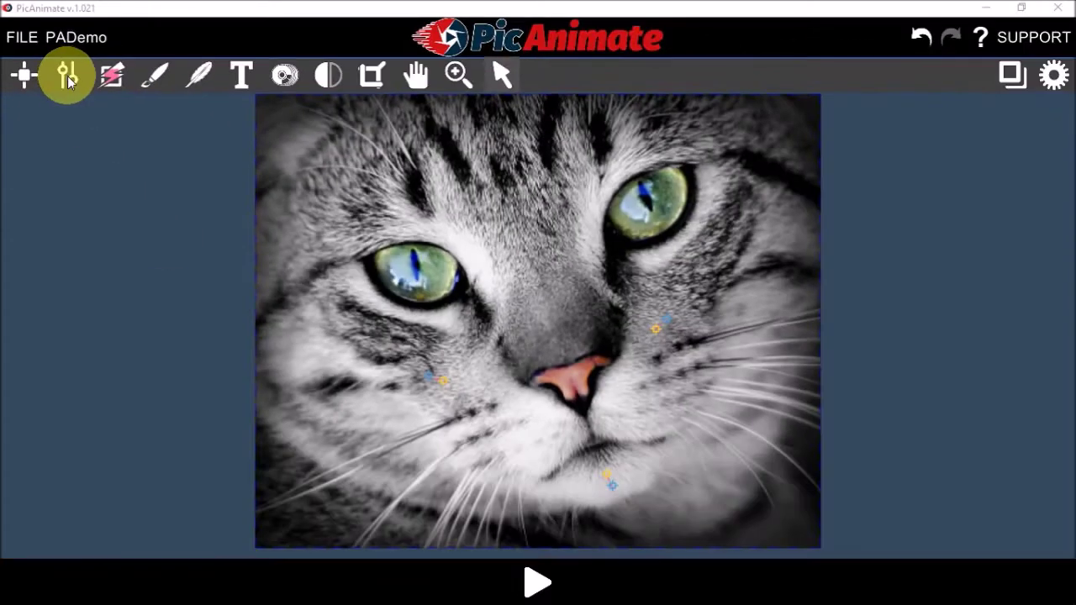
Set the animation mode to Edge to Edge and play a short preview.
{"action": "left_click", "coordinate": [67, 76]}
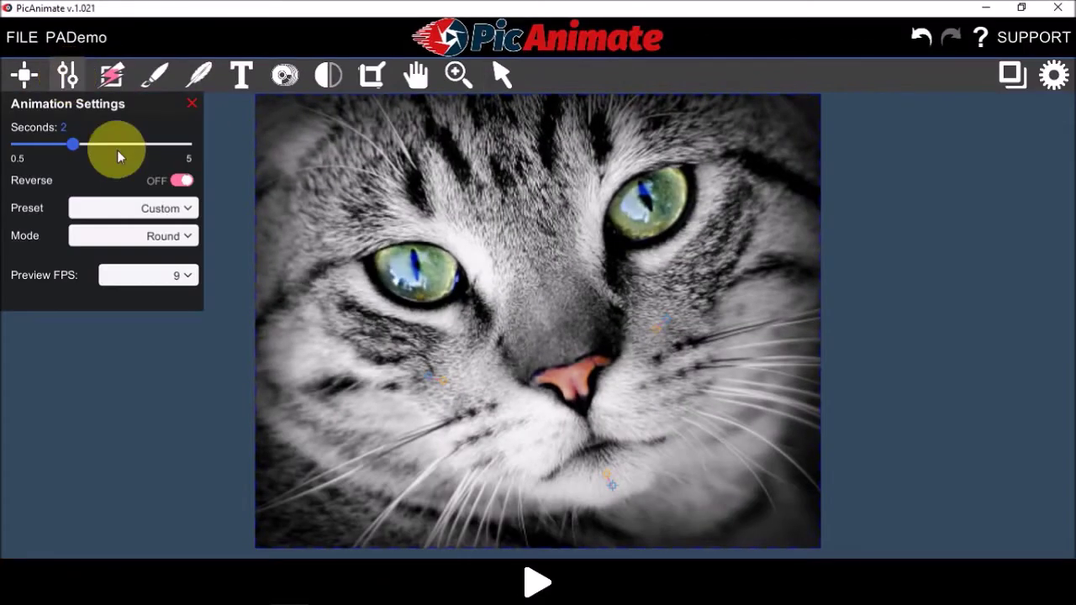
{"action": "left_click", "coordinate": [150, 239]}
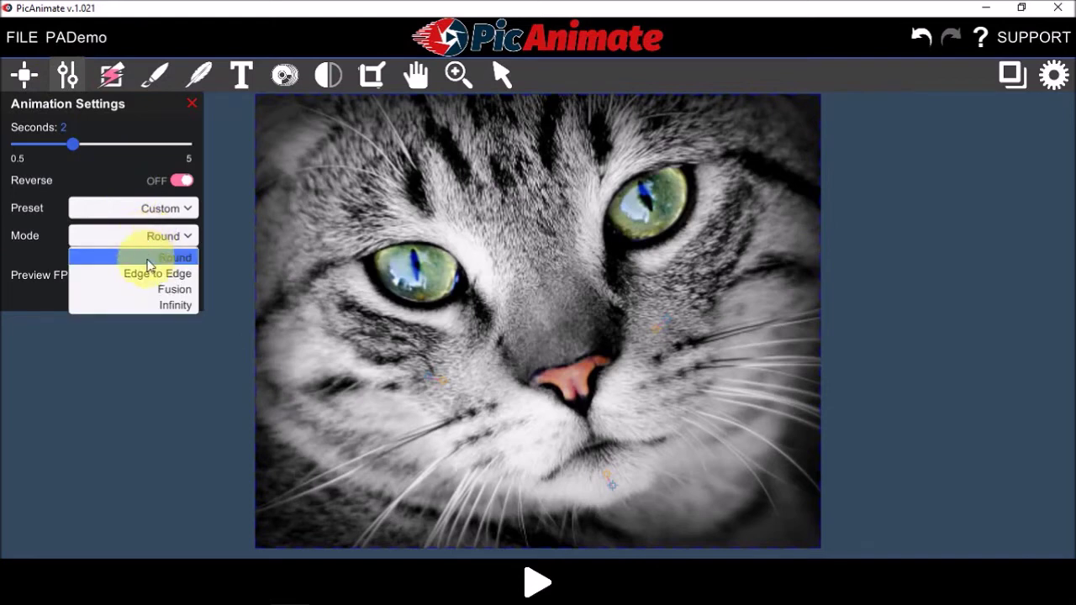
{"action": "left_click", "coordinate": [152, 274]}
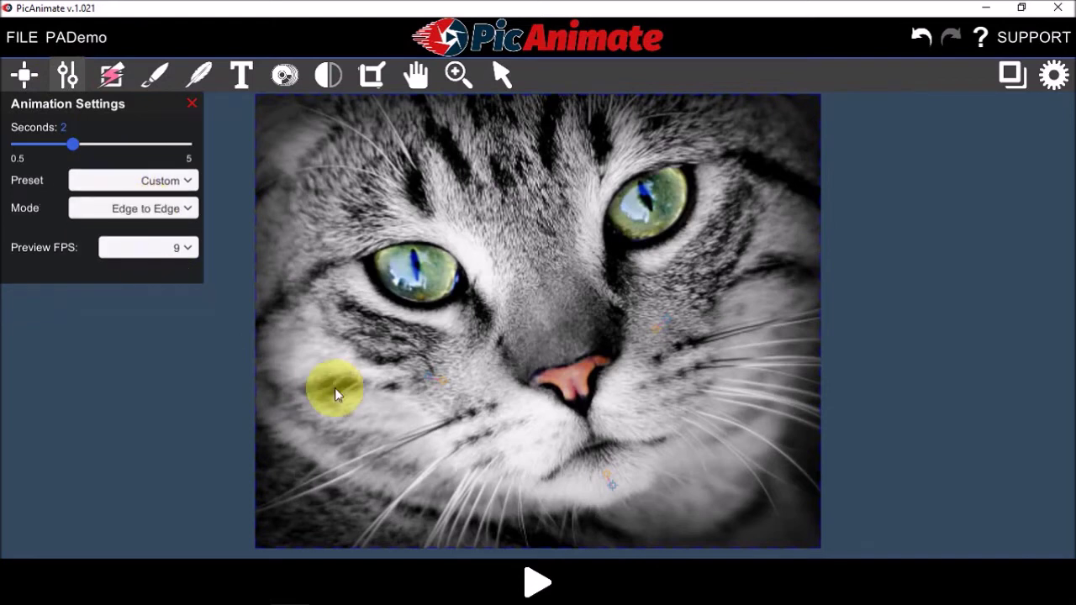
{"action": "left_click", "coordinate": [538, 582]}
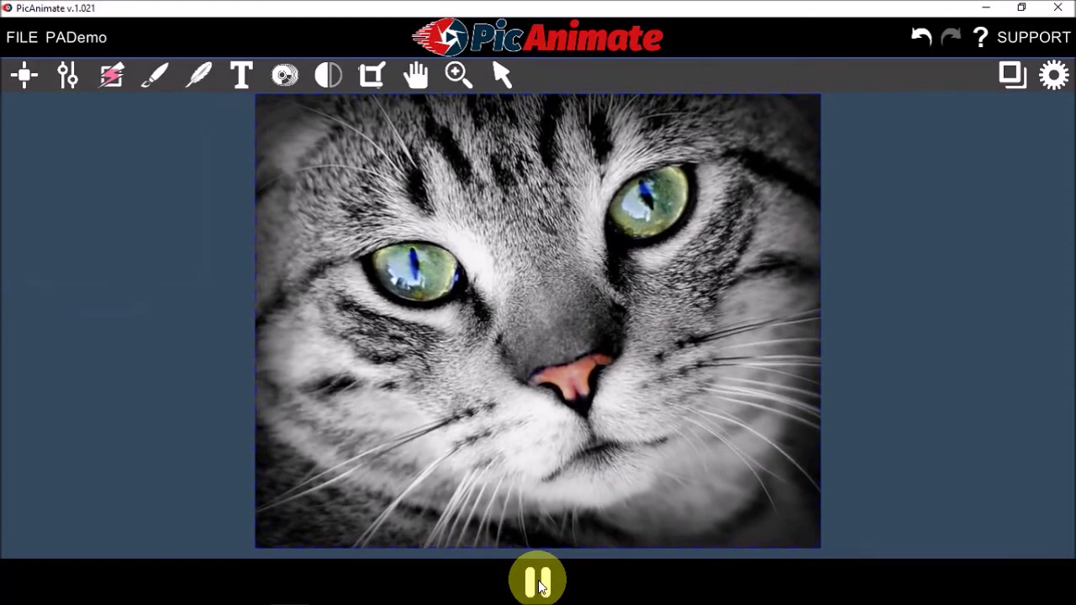
{"action": "left_click", "coordinate": [541, 586]}
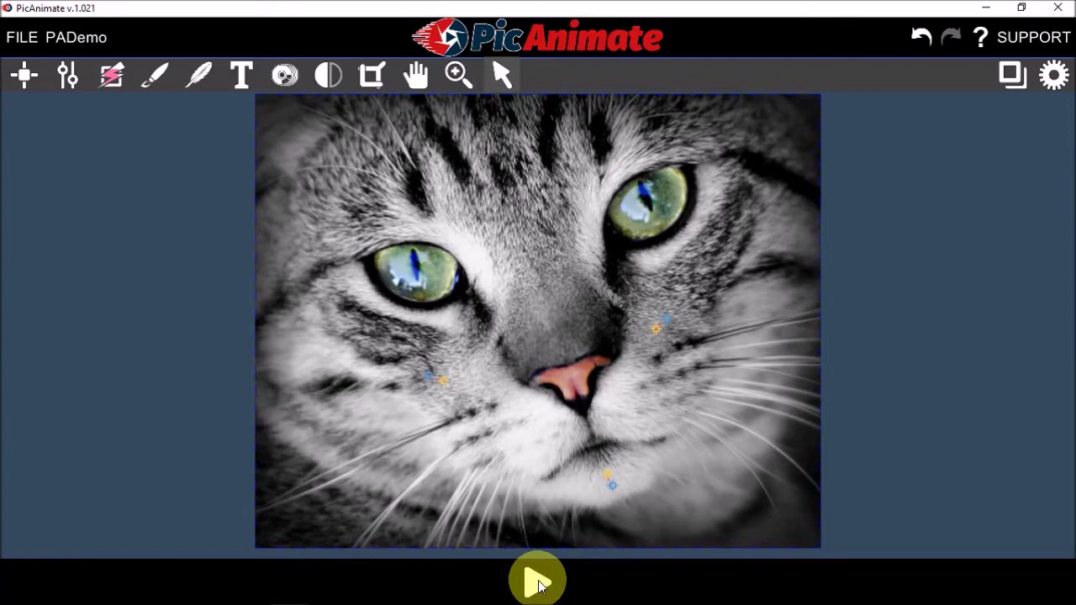
Open DemoTest8 without saving PADemo, then play and stop its preview.
{"action": "left_click", "coordinate": [21, 39]}
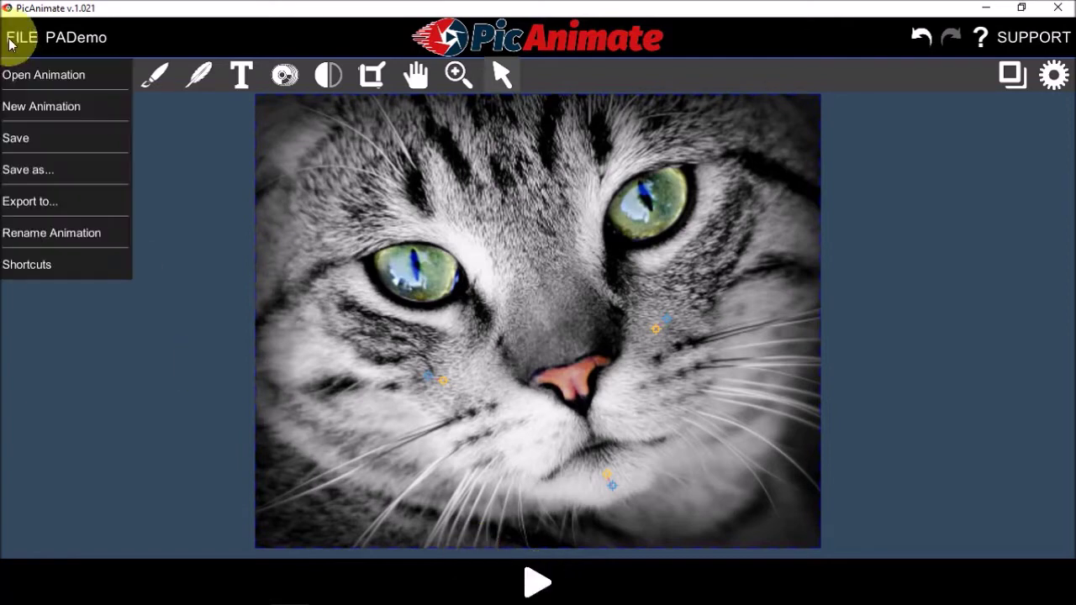
{"action": "left_click", "coordinate": [28, 83]}
{"action": "left_click", "coordinate": [533, 354]}
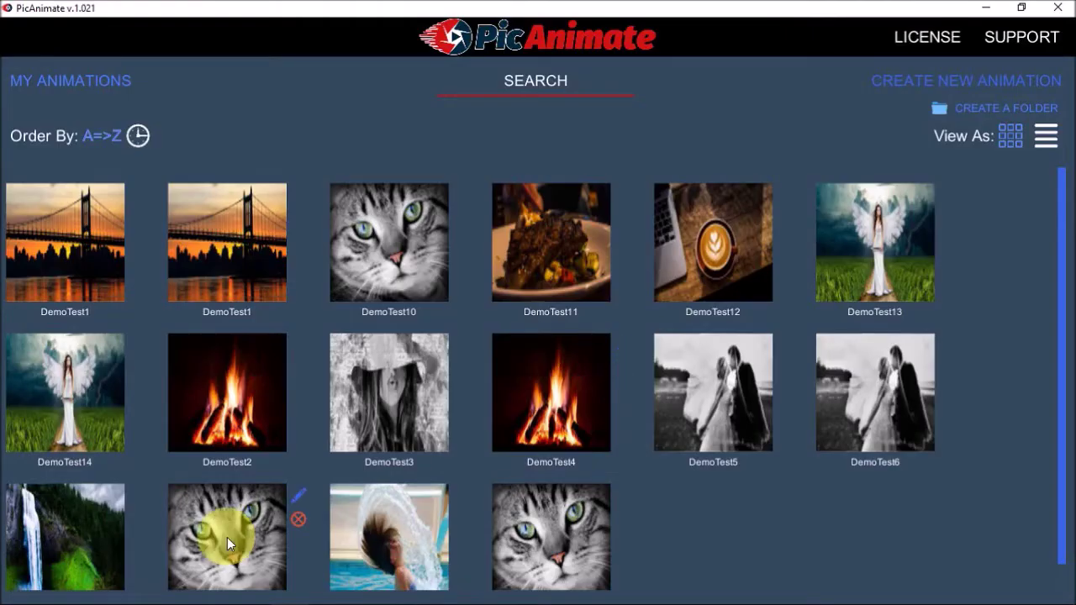
{"action": "left_click", "coordinate": [227, 538]}
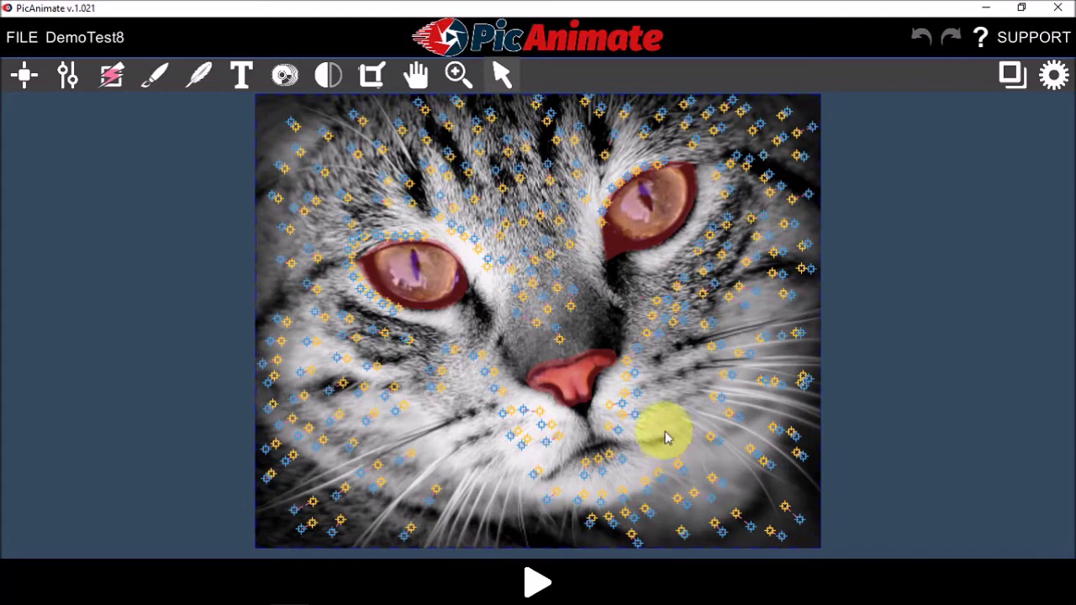
{"action": "left_click", "coordinate": [540, 583]}
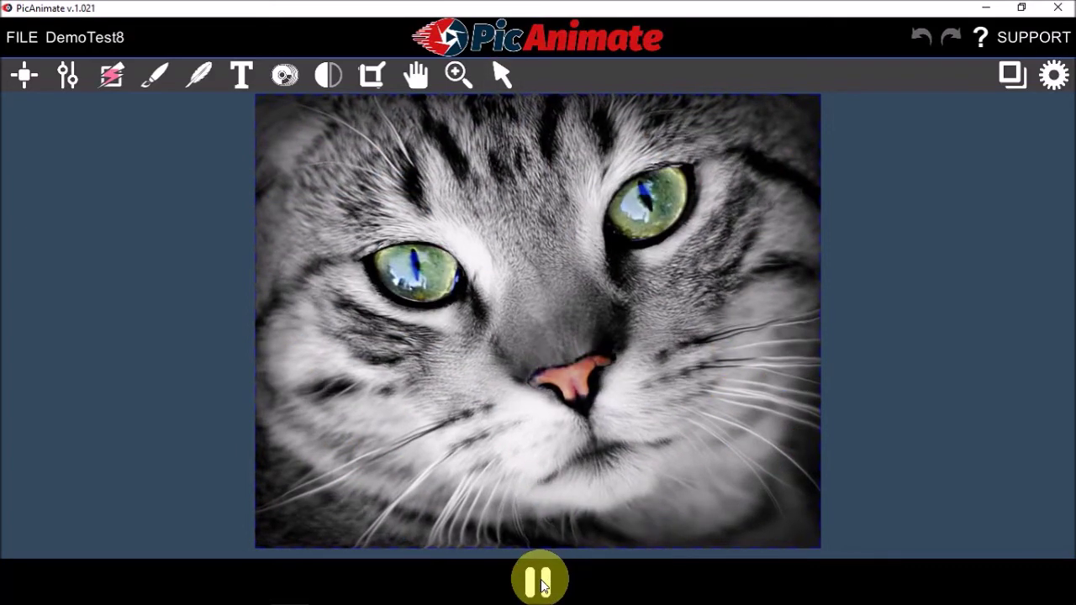
{"action": "left_click", "coordinate": [541, 584]}
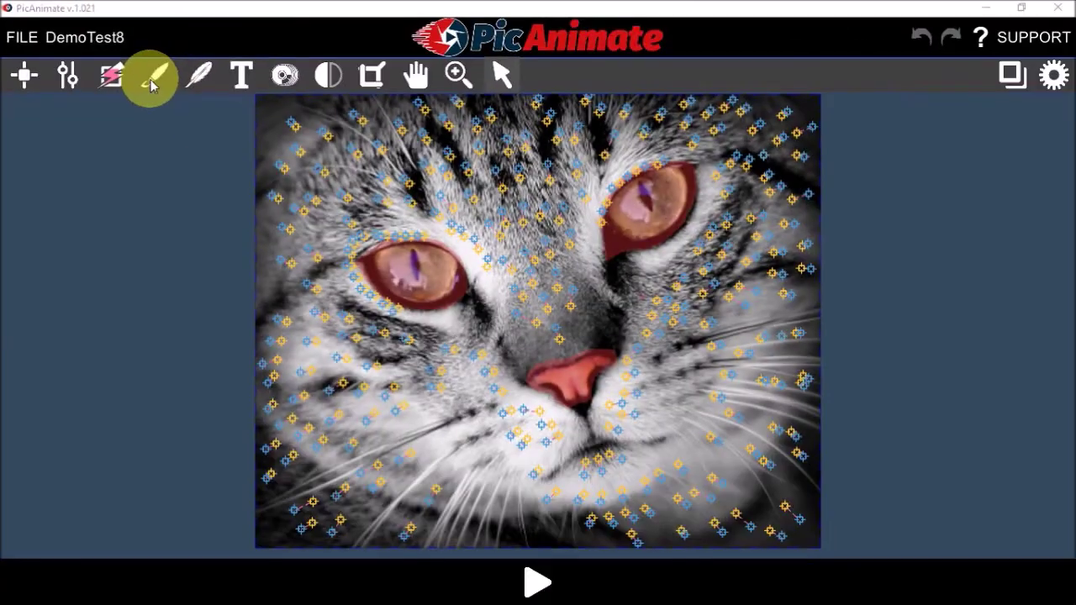
Set the Brush tool to Mask painting, then bring up the File menu.
{"action": "left_click", "coordinate": [151, 84]}
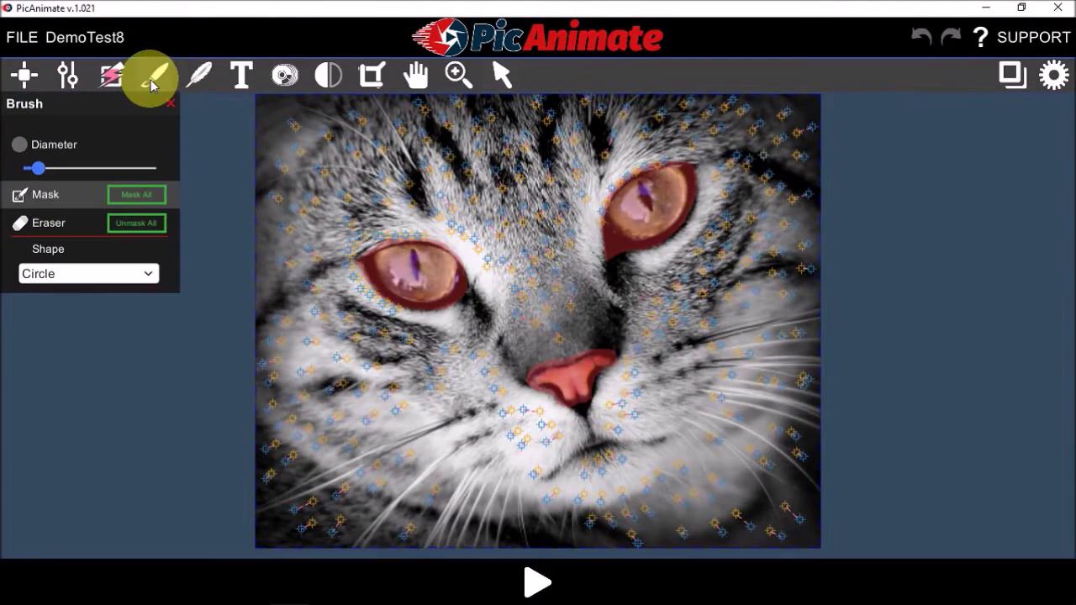
{"action": "left_click", "coordinate": [46, 195]}
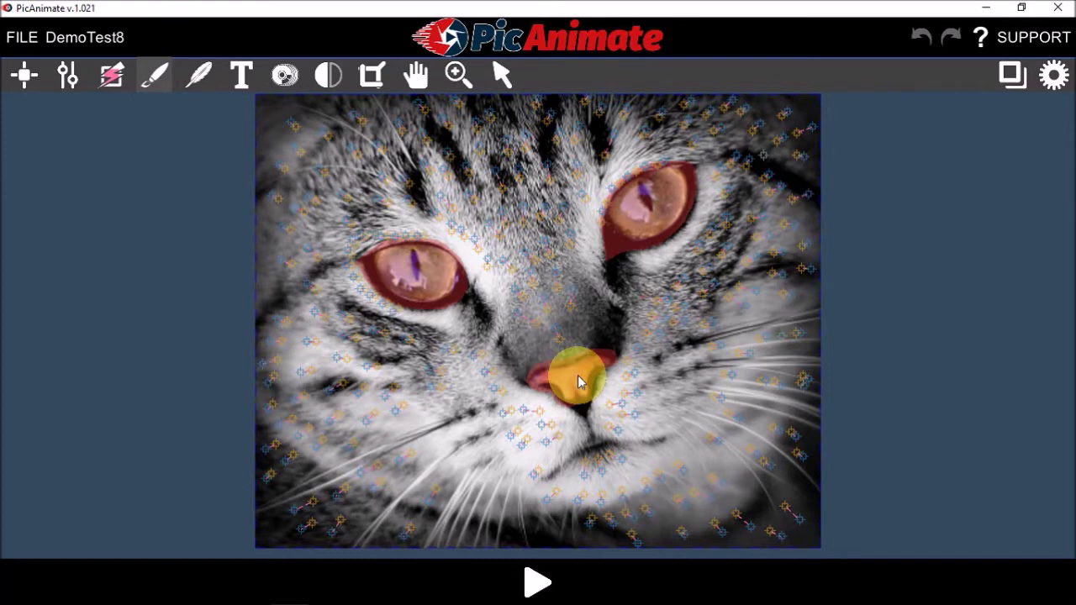
{"action": "left_click", "coordinate": [22, 38]}
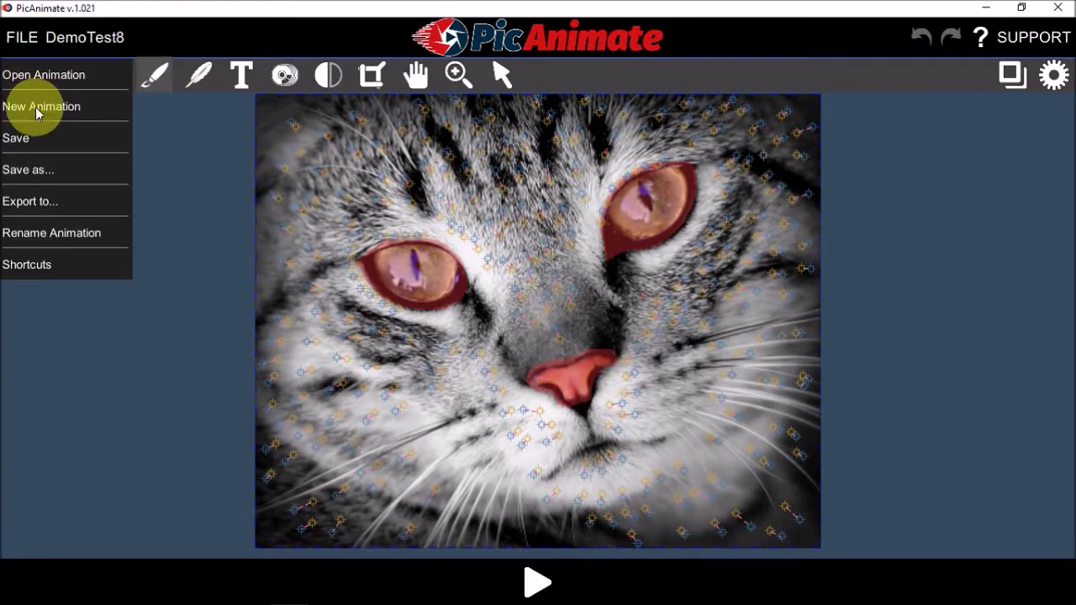
Open the DemoTest9 water-hair animation from My Animations and preview it.
{"action": "left_click", "coordinate": [20, 77]}
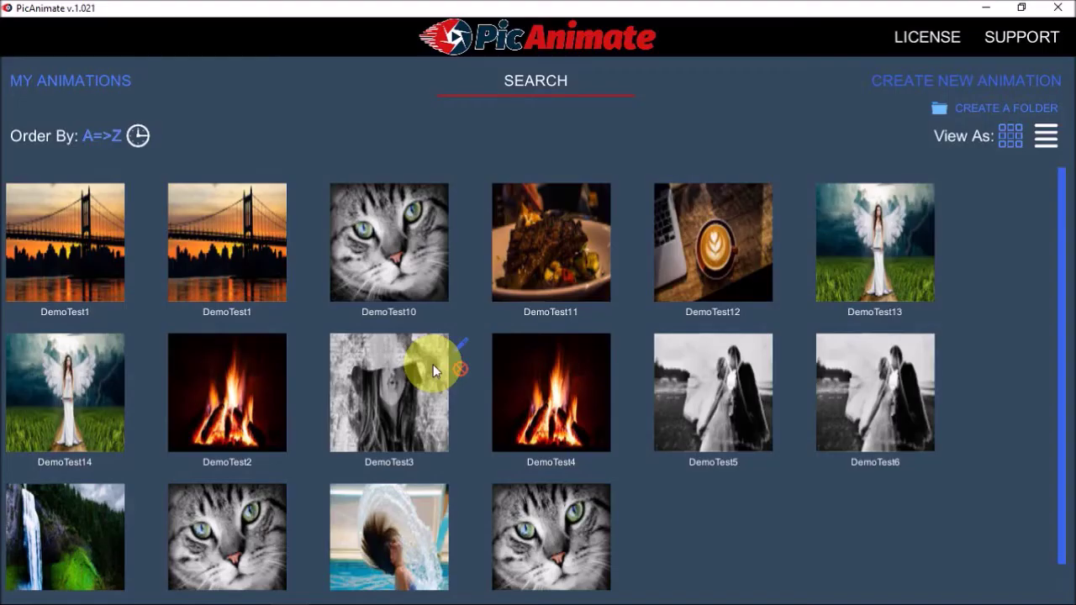
{"action": "left_click", "coordinate": [383, 524]}
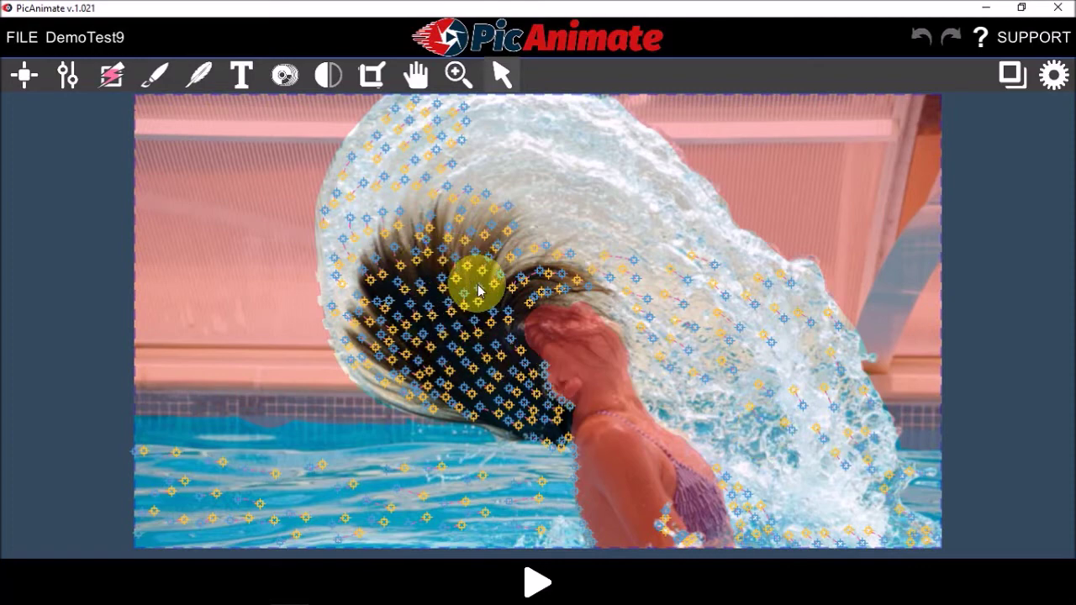
{"action": "left_click", "coordinate": [533, 588]}
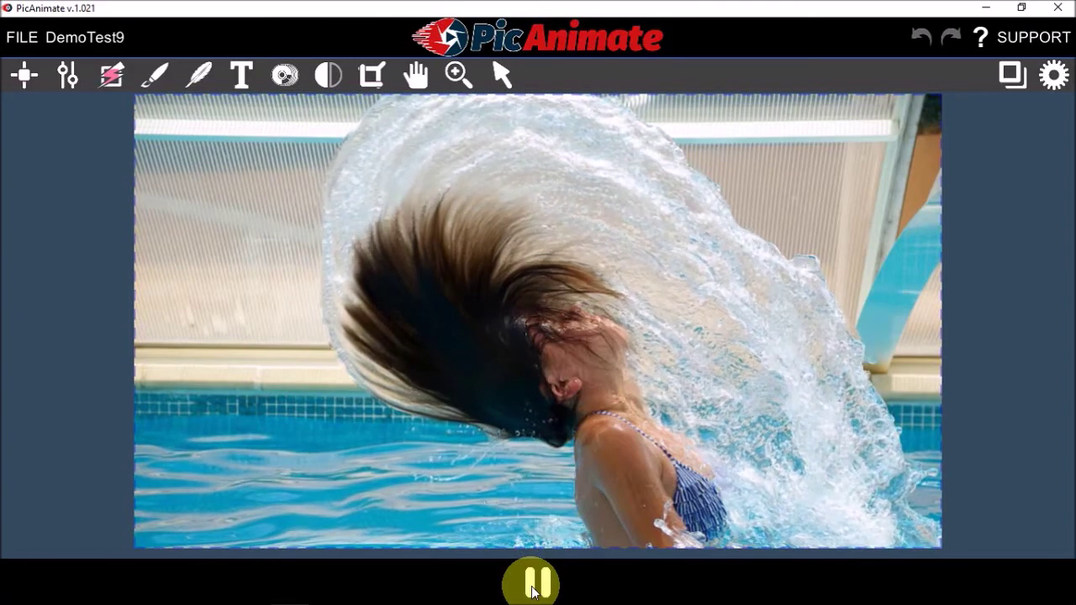
{"action": "left_click", "coordinate": [535, 588]}
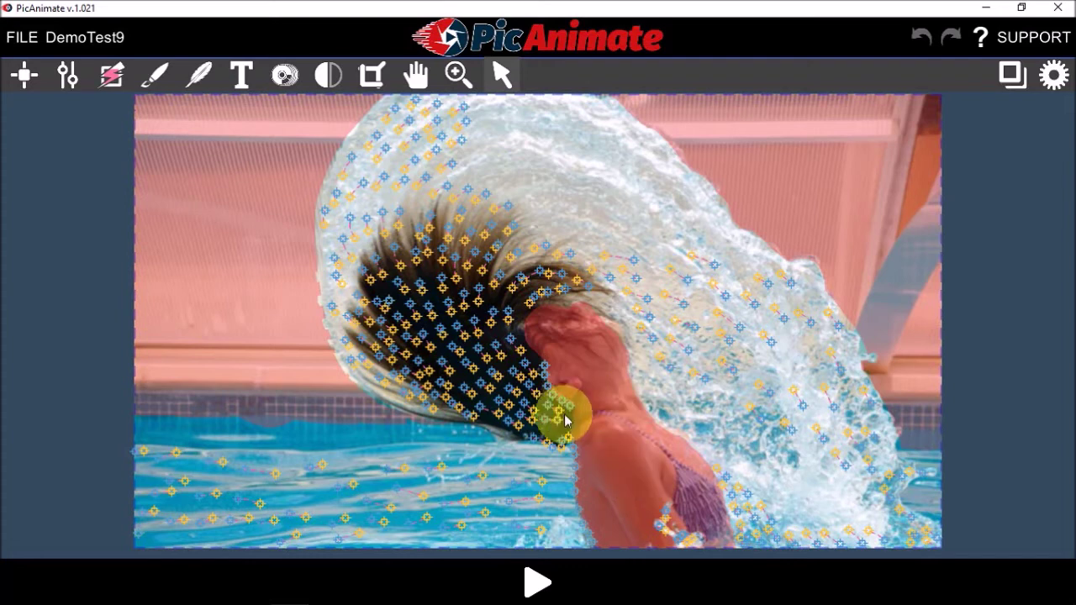
Open the Export dialog (MP4, 1280×720, 30 Fps) and list the File Type options.
{"action": "left_click", "coordinate": [23, 40]}
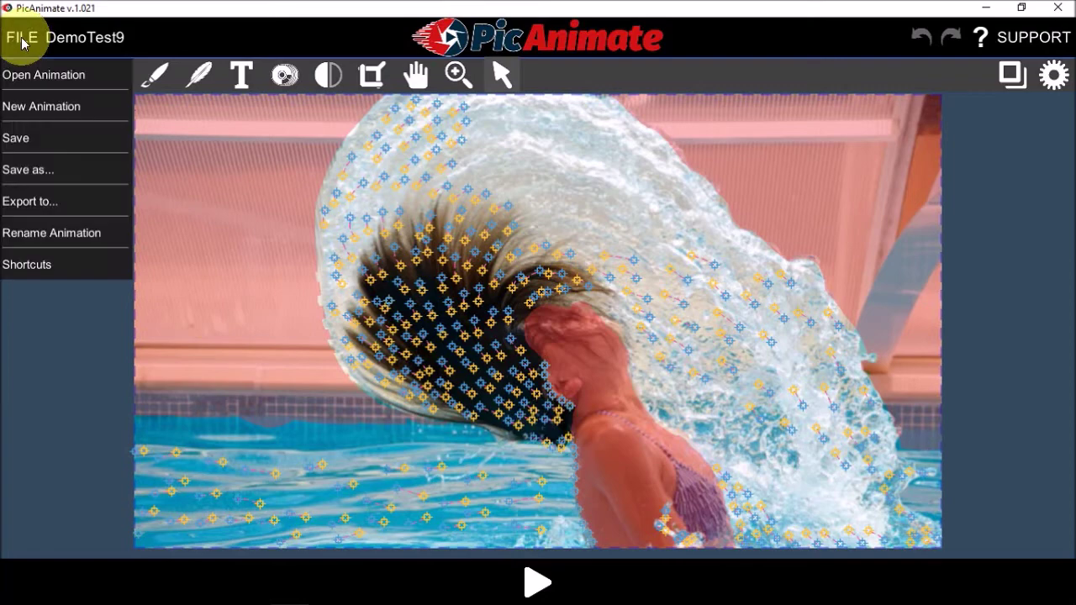
{"action": "left_click", "coordinate": [48, 204]}
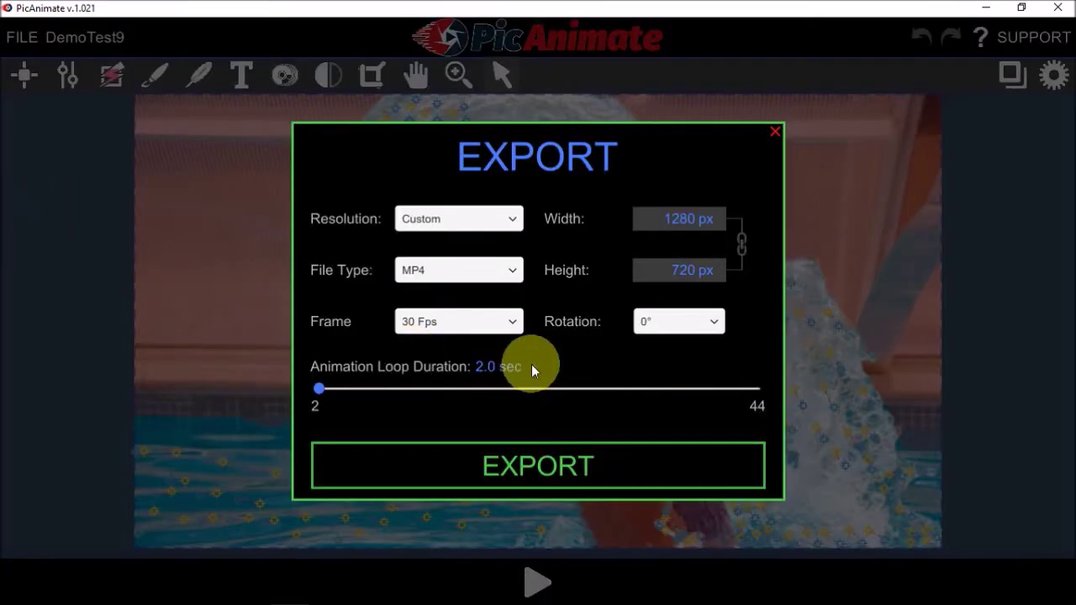
{"action": "left_click", "coordinate": [511, 272]}
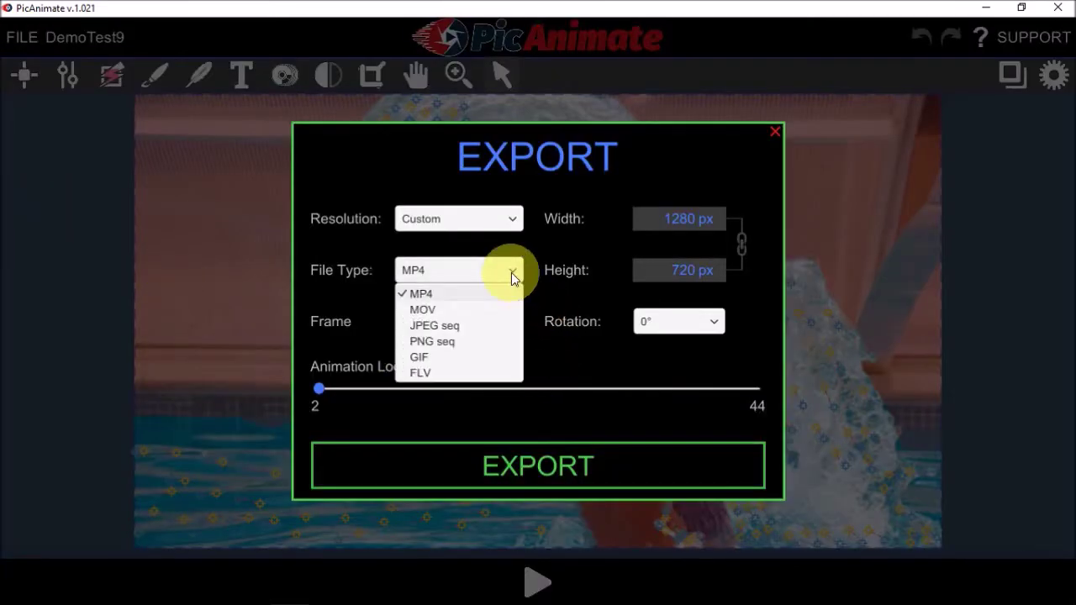